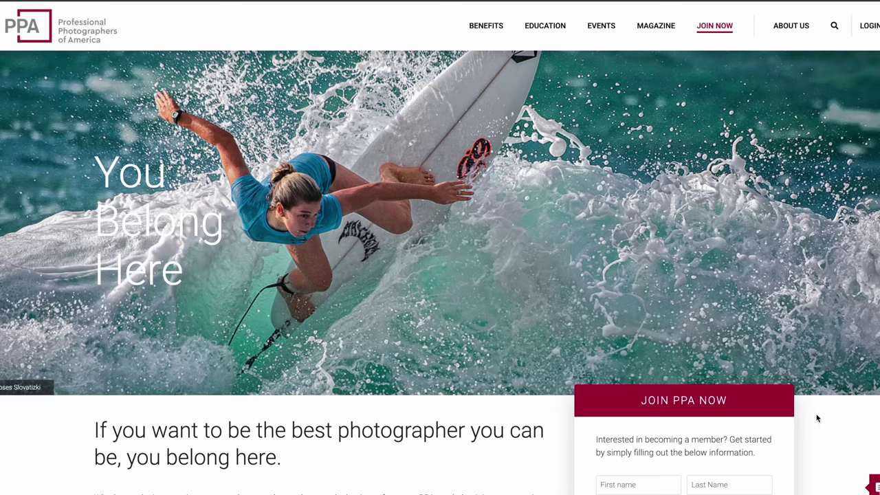
Highlight the equipment coverage and deductible terms in the camera gear insurance section of the PPA membership benefits
{"action": "mouse_move", "coordinate": [492, 31]}
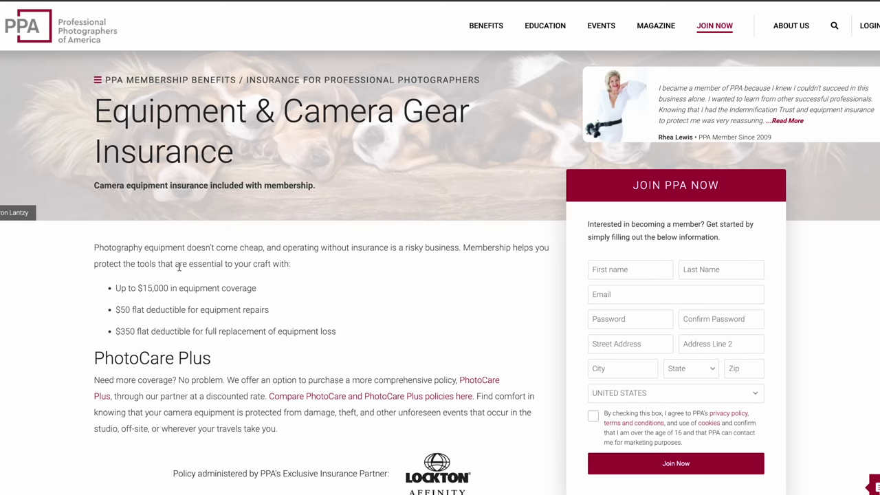
{"action": "left_click_drag", "start_coordinate": [129, 287], "coordinate": [380, 329]}
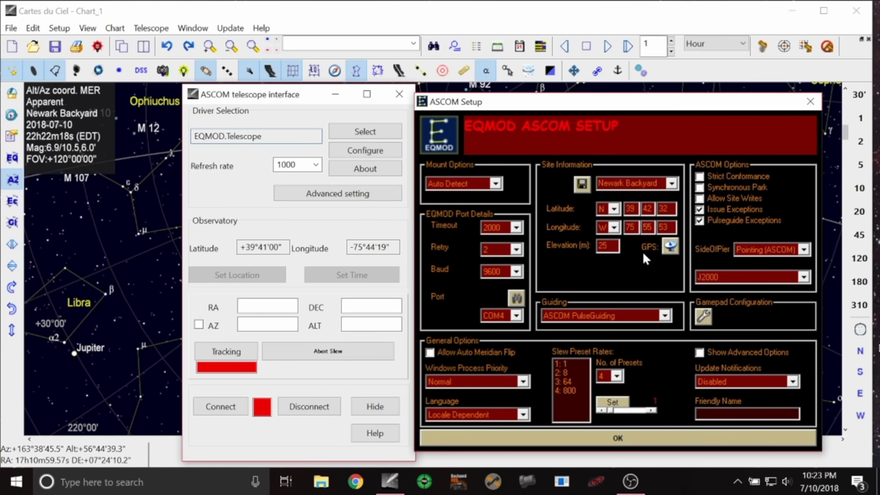
{"action": "key", "text": "BackSpace"}
{"action": "type", "text": "1"}
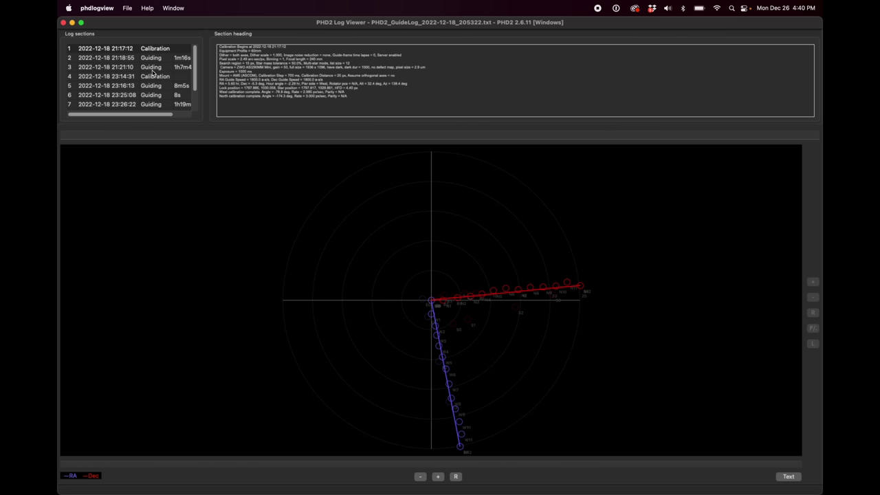
Open the 21:21:10 guiding section of the 2022-12-18 log and select its total RMS value
{"action": "left_click", "coordinate": [155, 69]}
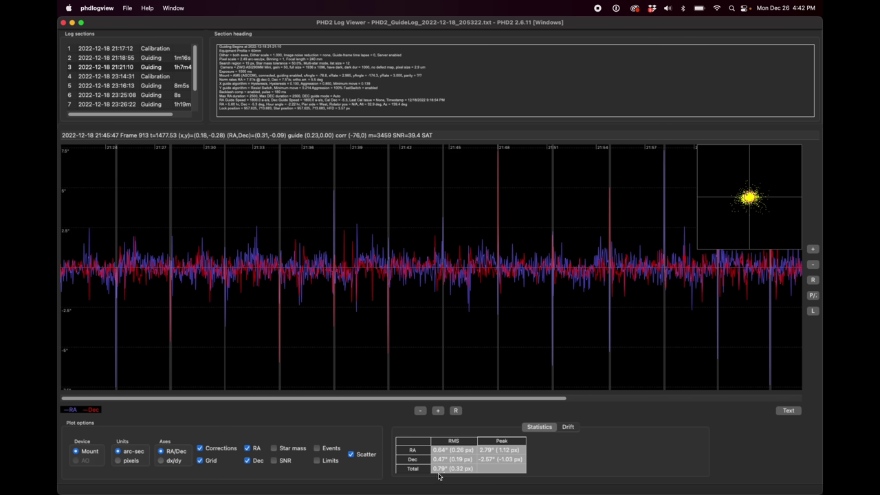
{"action": "double_click", "coordinate": [446, 471]}
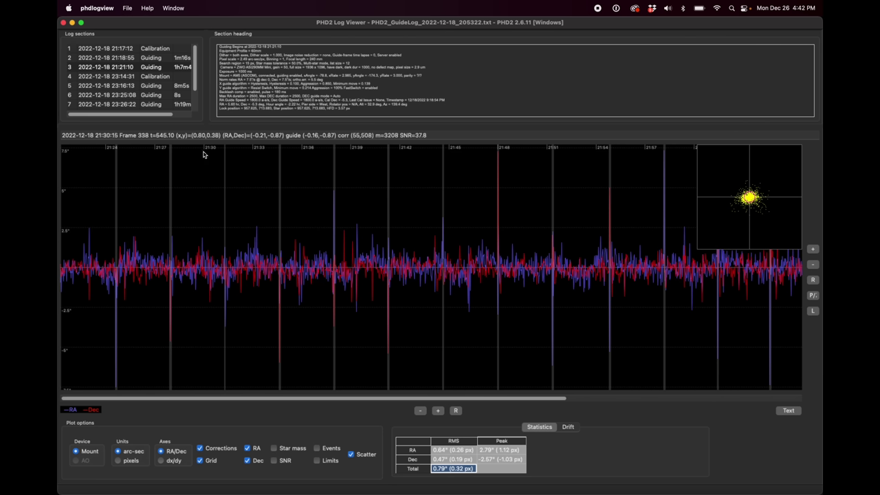
View the 23:14:31 calibration plot and open the 23:26:22 guiding section
{"action": "left_click", "coordinate": [149, 77]}
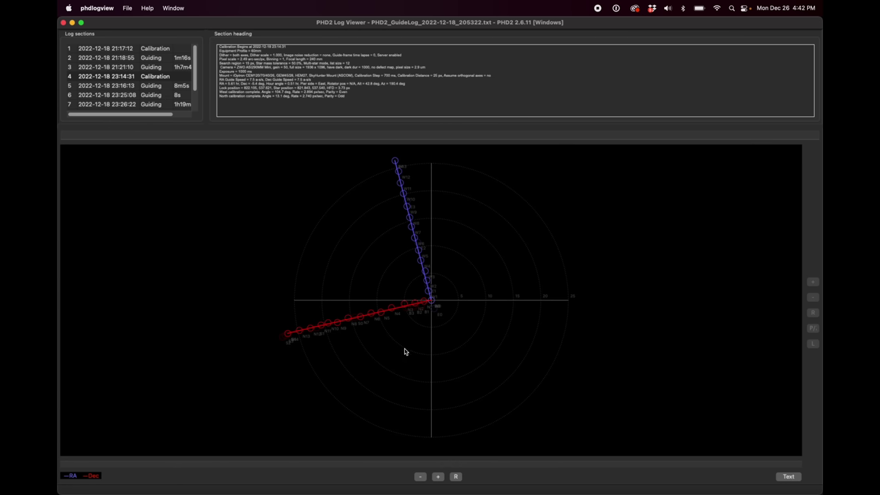
{"action": "left_click", "coordinate": [152, 104]}
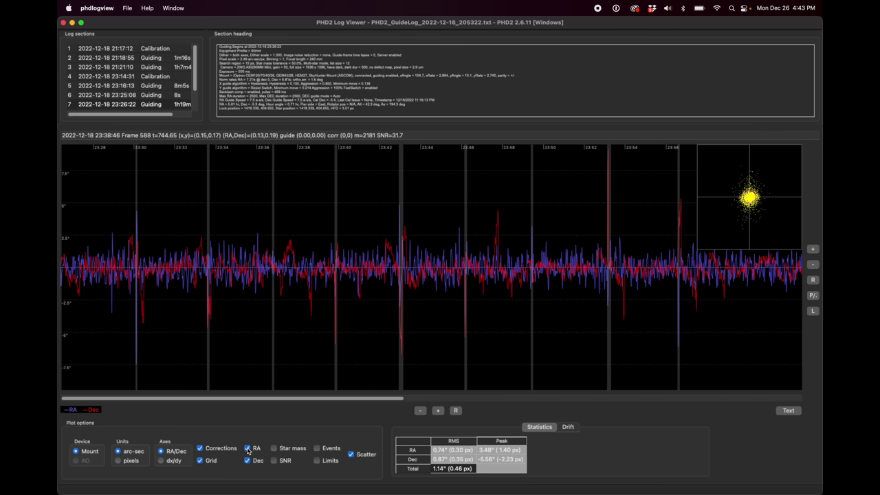
Compare the RA and Dec traces by hiding each in turn, restore both, and select the total RMS value
{"action": "left_click", "coordinate": [248, 448]}
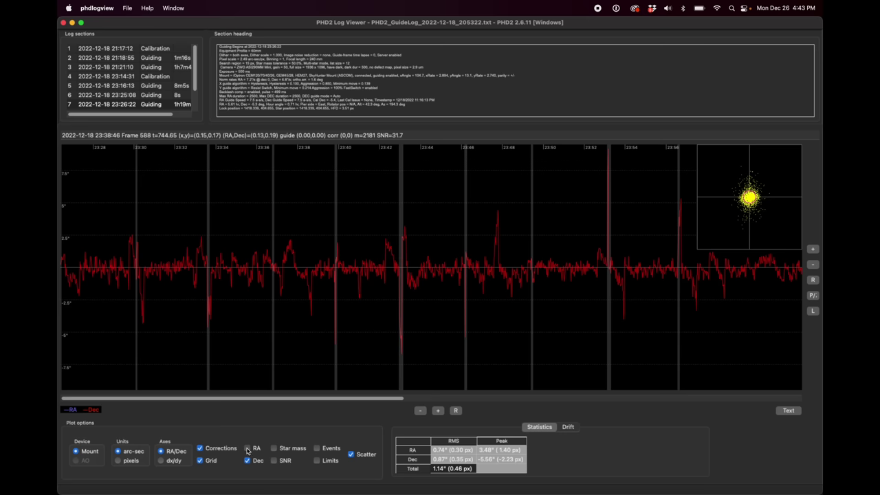
{"action": "left_click", "coordinate": [247, 448]}
{"action": "left_click", "coordinate": [247, 460]}
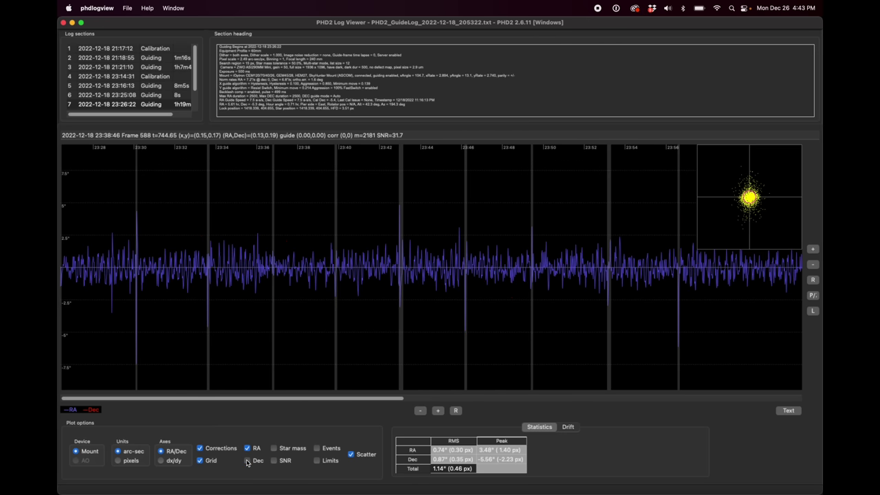
{"action": "left_click", "coordinate": [248, 461]}
{"action": "left_click", "coordinate": [247, 449]}
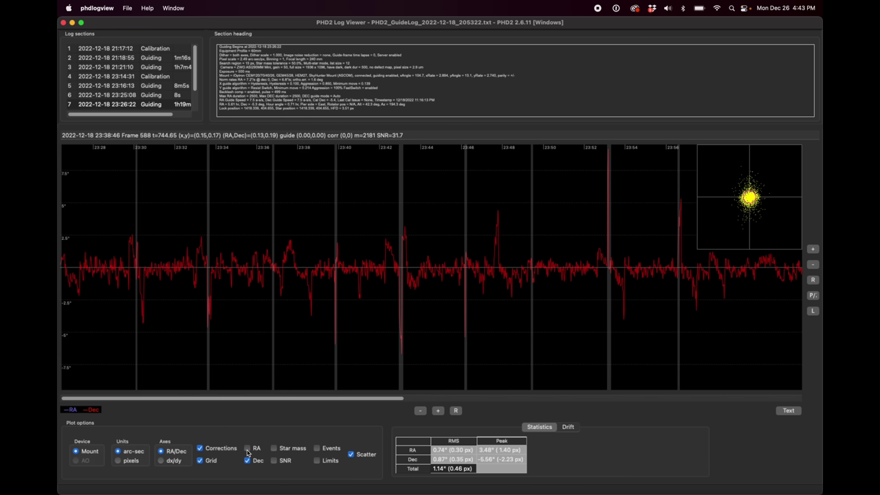
{"action": "left_click", "coordinate": [247, 448]}
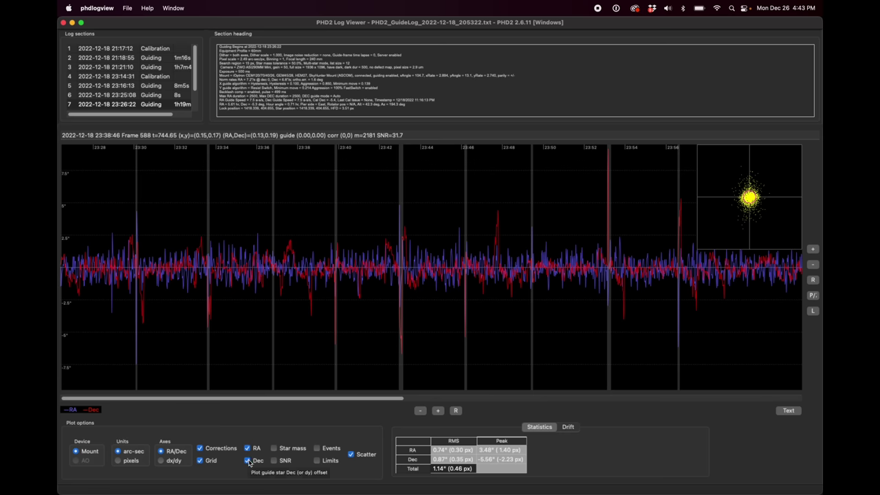
{"action": "left_click", "coordinate": [447, 470]}
{"action": "left_click", "coordinate": [445, 470]}
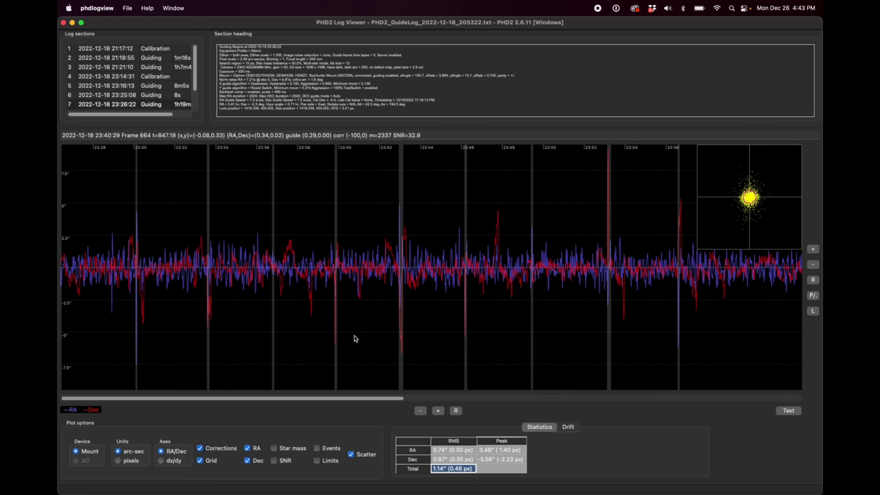
View the 01:13:29 calibration and the 01:17:08 guiding section, and compare the latter with the 23:26:22 guiding section
{"action": "scroll", "coordinate": [155, 92], "scroll_direction": "down", "scroll_amount": 3}
{"action": "left_click", "coordinate": [154, 87]}
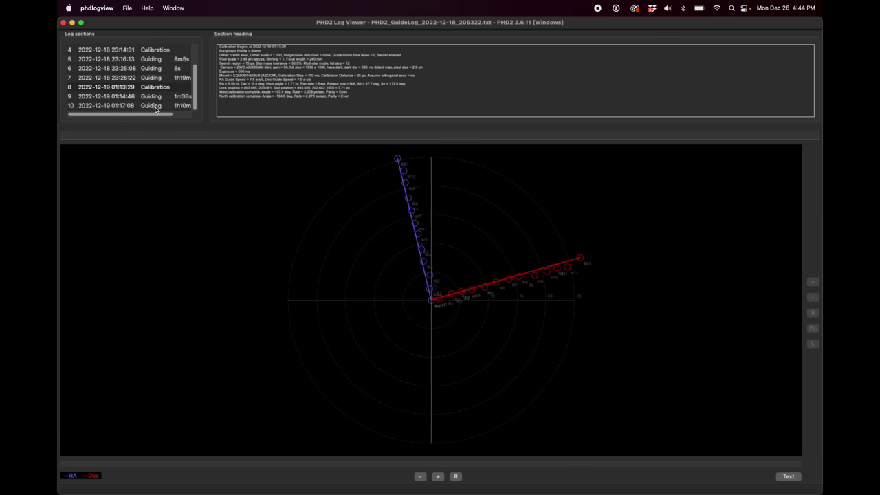
{"action": "left_click", "coordinate": [151, 106]}
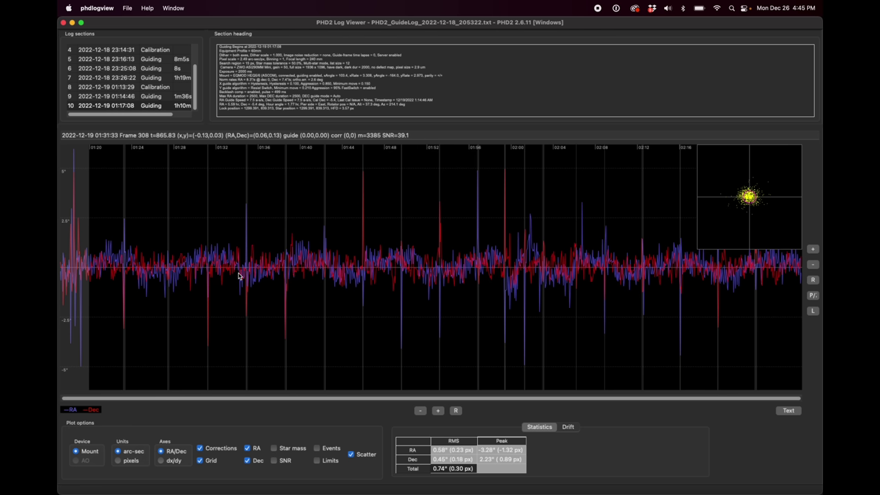
{"action": "left_click", "coordinate": [165, 78]}
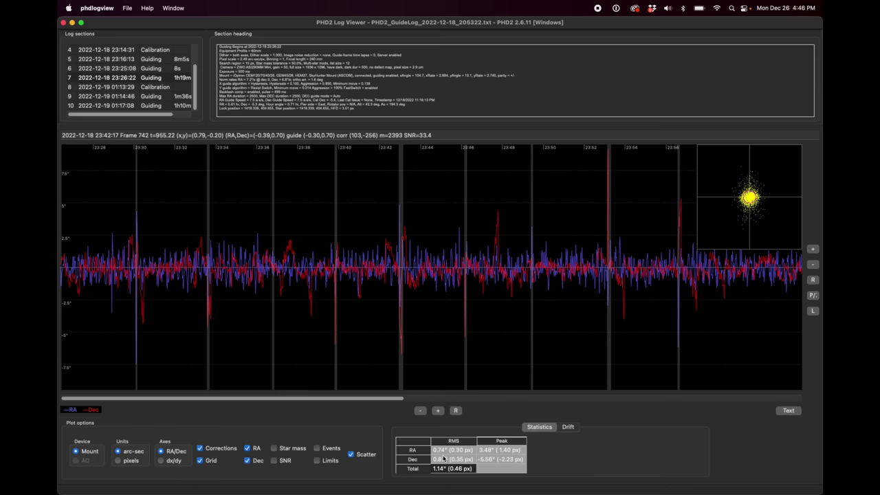
Switch to PixInsight and restore the minimized AM5, HEM27 and EQ6R images
{"action": "key", "text": "super+Tab"}
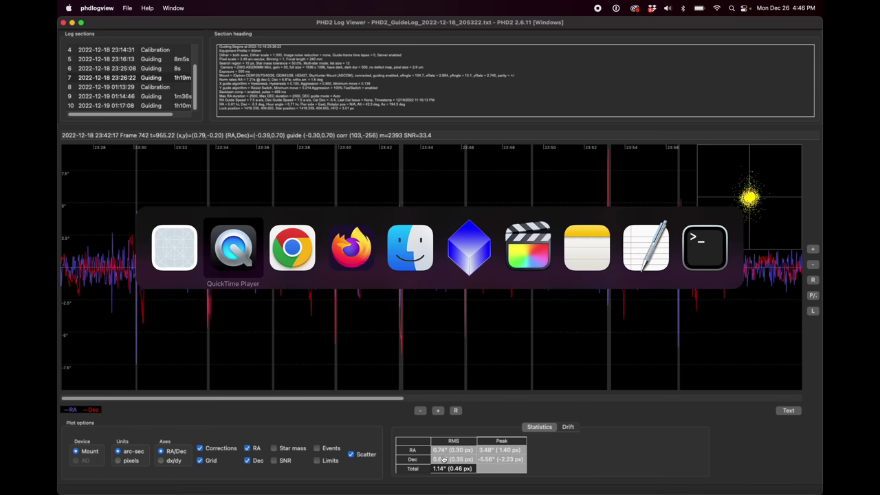
{"action": "key", "text": "super+Tab"}
{"action": "key", "text": "super+Tab"}
{"action": "key", "text": "super+Tab"}
{"action": "key", "text": "super+Tab"}
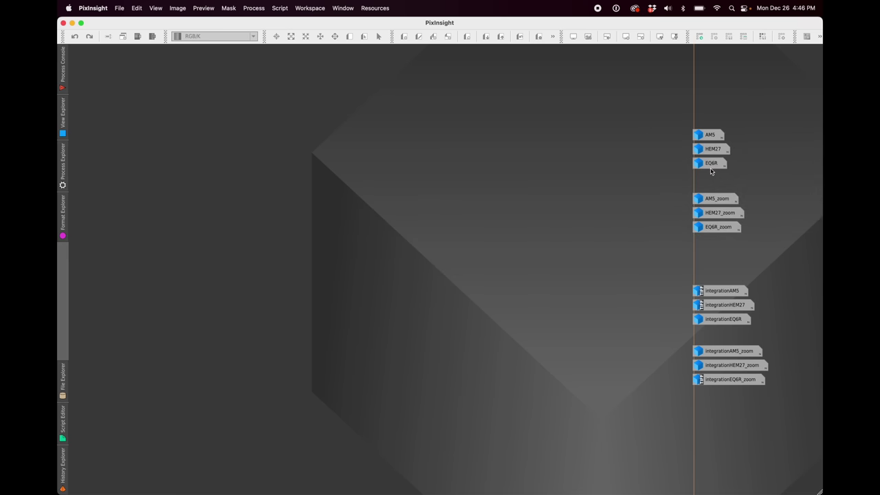
{"action": "double_click", "coordinate": [710, 135]}
{"action": "double_click", "coordinate": [708, 149]}
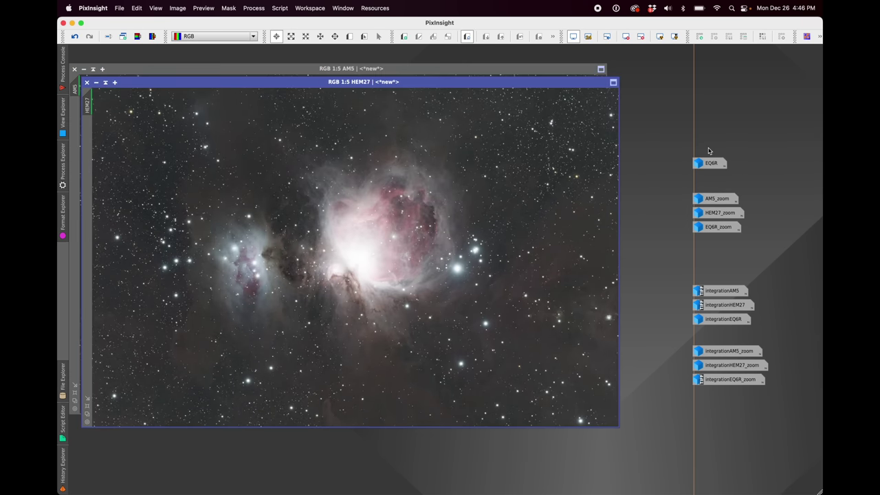
{"action": "double_click", "coordinate": [710, 165]}
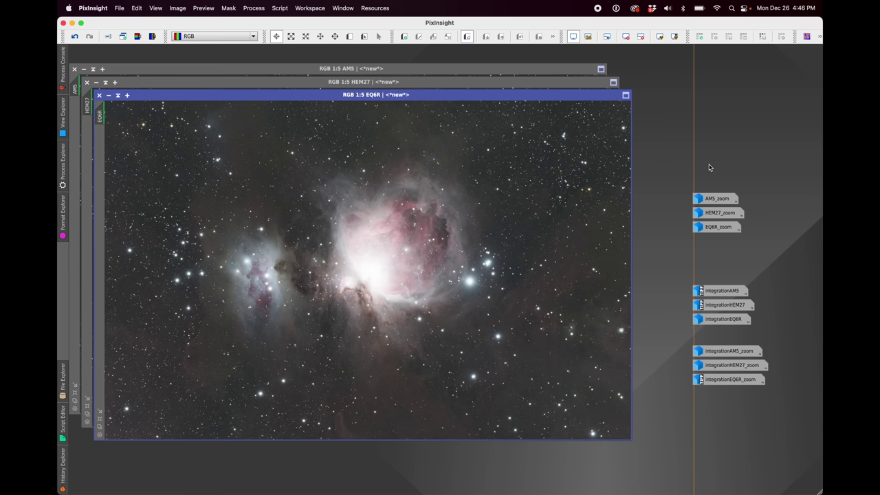
Compare the stars and nebula in the AM5, HEM27 and EQ6R images by bringing each to the front repeatedly
{"action": "left_click", "coordinate": [373, 84]}
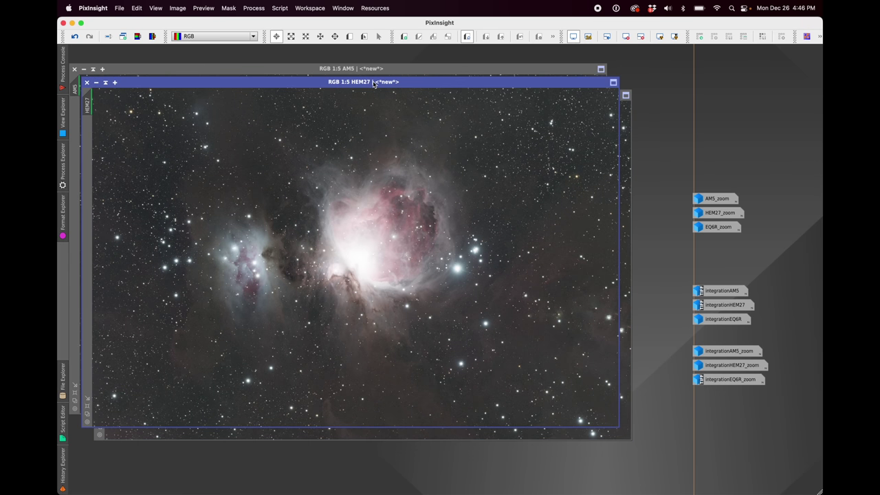
{"action": "left_click", "coordinate": [381, 70]}
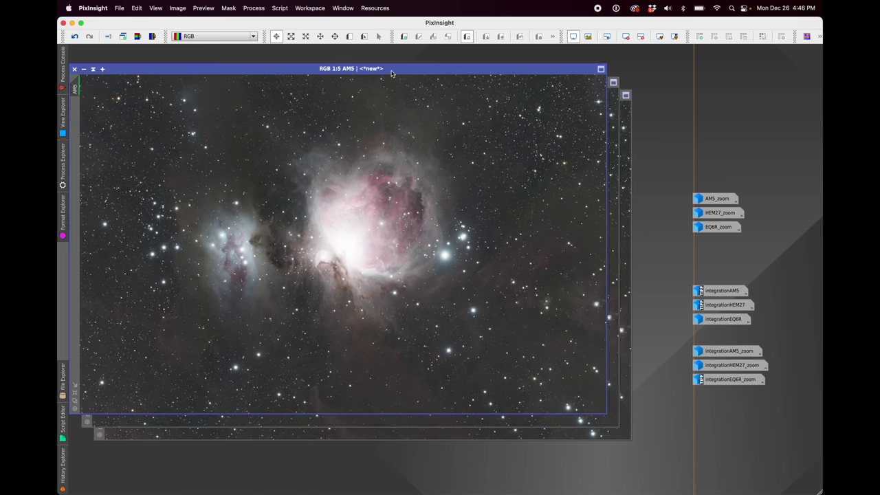
{"action": "left_click", "coordinate": [614, 125]}
{"action": "left_click", "coordinate": [626, 143]}
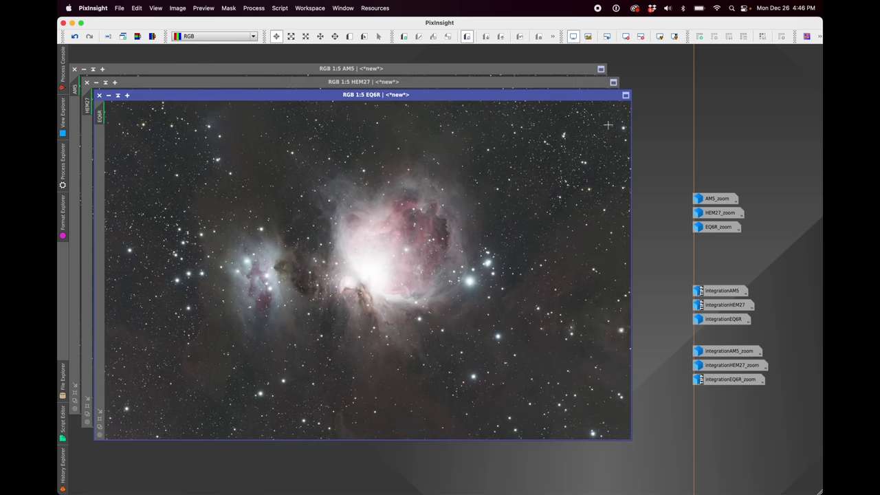
{"action": "left_click", "coordinate": [591, 83]}
{"action": "left_click", "coordinate": [579, 68]}
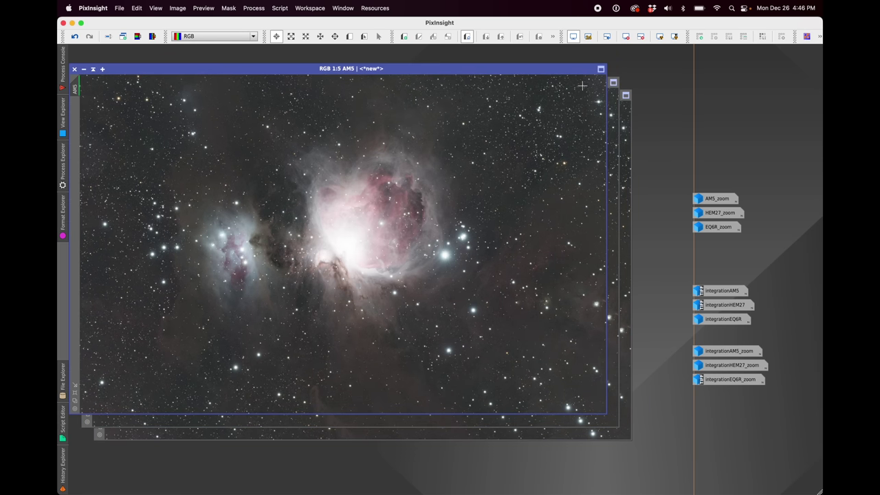
{"action": "left_click", "coordinate": [613, 132]}
{"action": "left_click", "coordinate": [623, 134]}
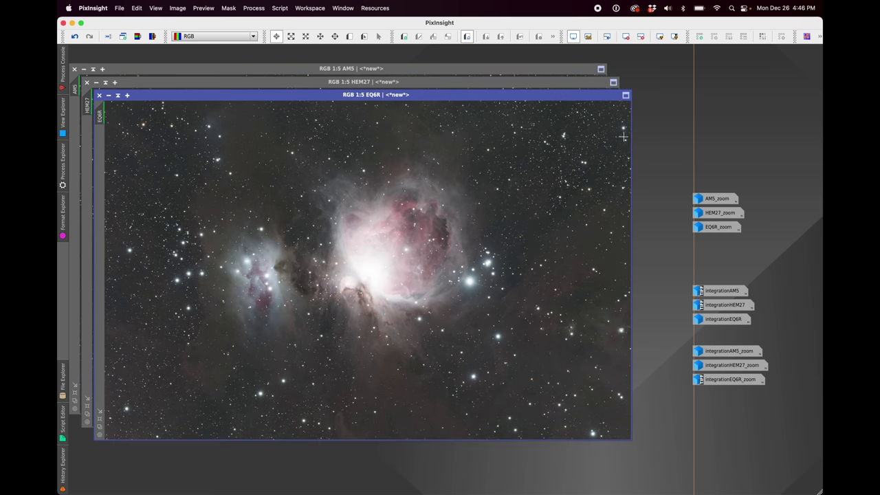
{"action": "left_click", "coordinate": [590, 85]}
{"action": "left_click", "coordinate": [584, 73]}
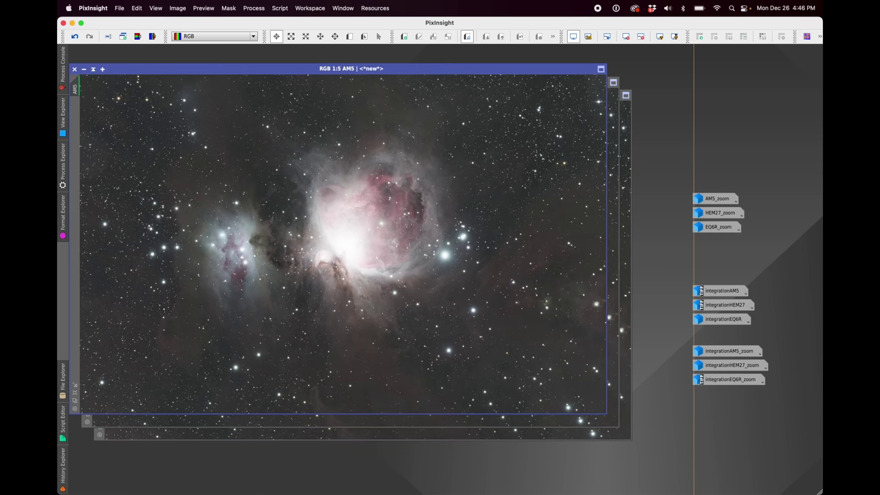
{"action": "left_click", "coordinate": [614, 291]}
{"action": "left_click", "coordinate": [625, 290]}
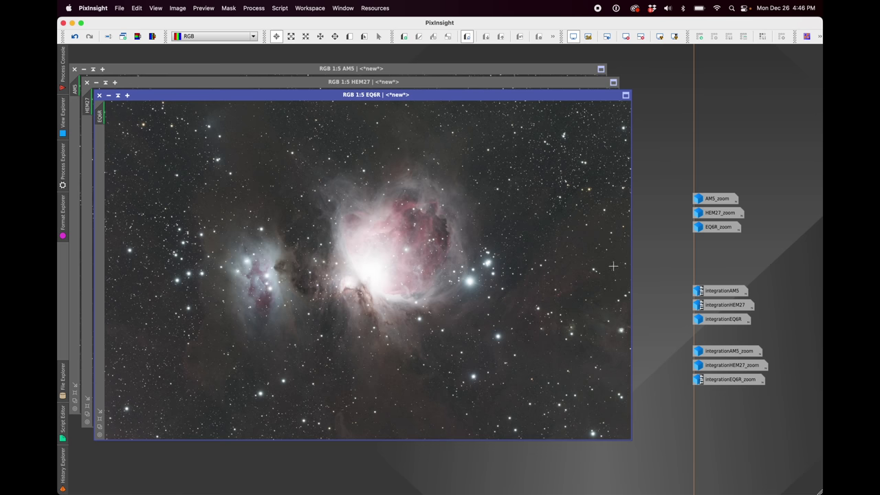
Minimize the full-view EQ6R, HEM27 and AM5 images
{"action": "left_click", "coordinate": [108, 95]}
{"action": "left_click", "coordinate": [96, 82]}
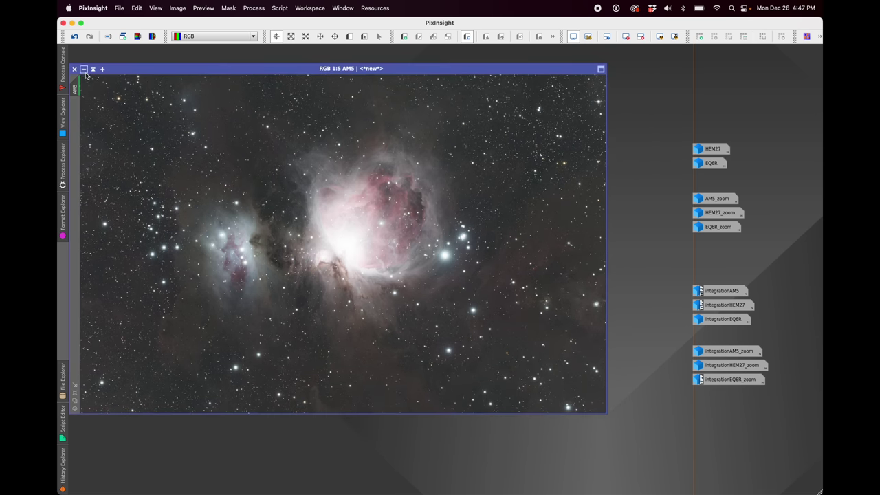
{"action": "left_click", "coordinate": [84, 69]}
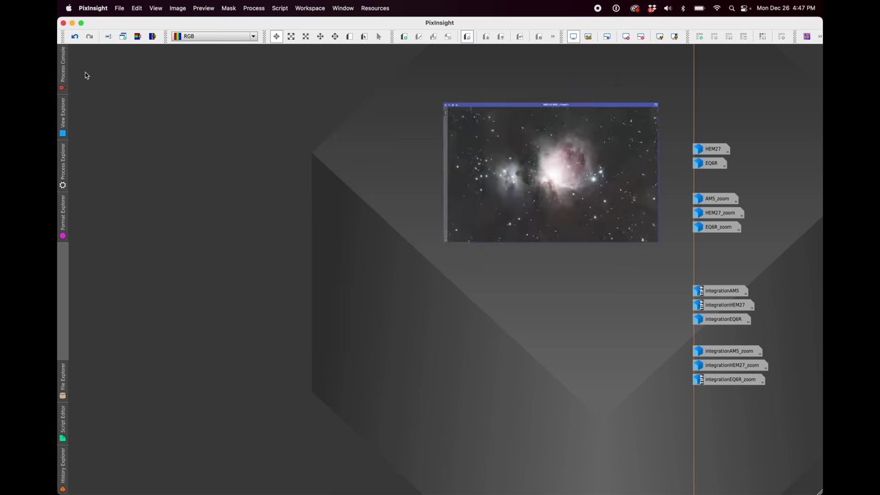
Restore the AM5_zoom, HEM27_zoom and EQ6R_zoom images for a close-up comparison
{"action": "double_click", "coordinate": [718, 199]}
{"action": "double_click", "coordinate": [717, 213]}
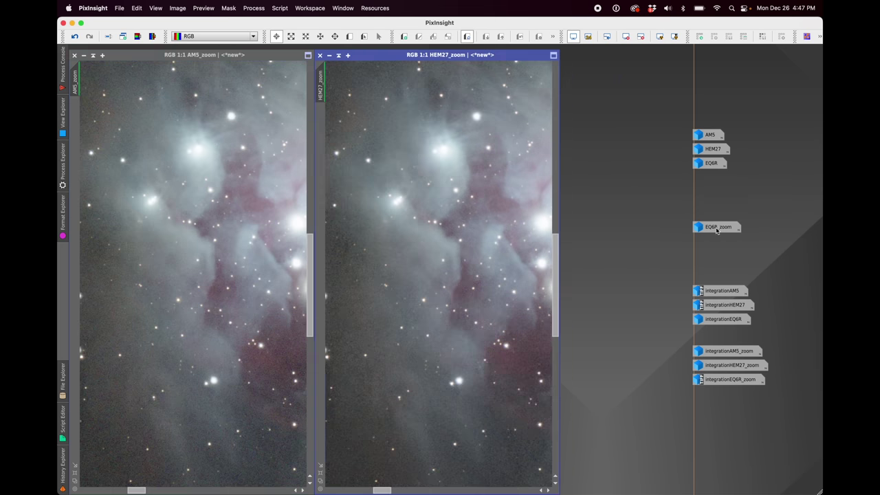
{"action": "double_click", "coordinate": [716, 227]}
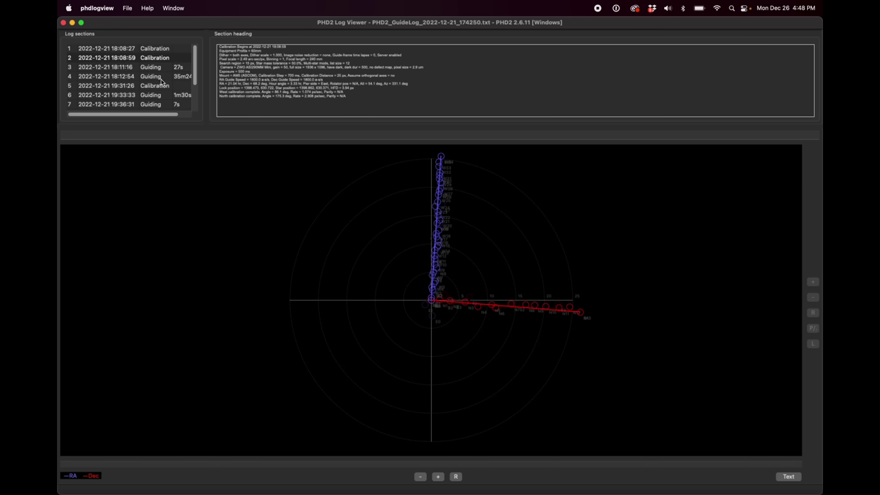
View the 18:12:54 guiding section and the 19:31:26 calibration of the 2022-12-21 log
{"action": "left_click", "coordinate": [162, 76]}
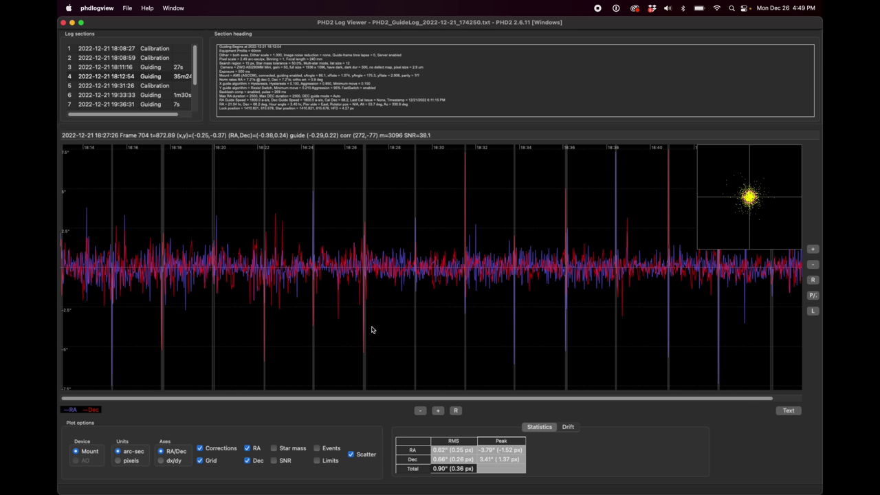
{"action": "left_click", "coordinate": [155, 87]}
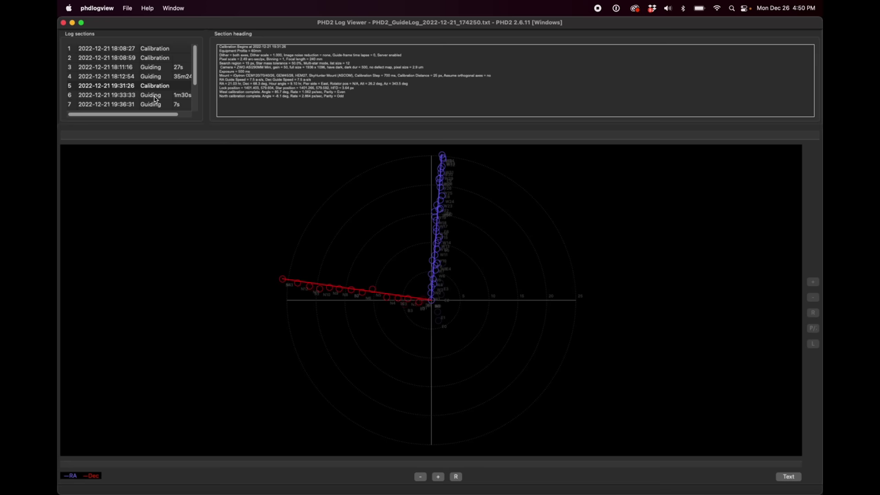
Open the 19:37:30 guiding section and hide the RA trace to examine Dec alone
{"action": "scroll", "coordinate": [155, 96], "scroll_direction": "down", "scroll_amount": 3}
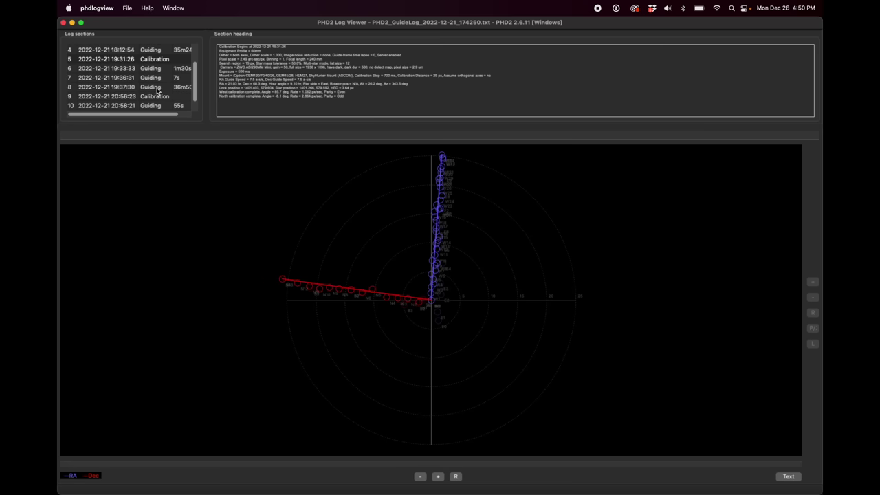
{"action": "left_click", "coordinate": [156, 87]}
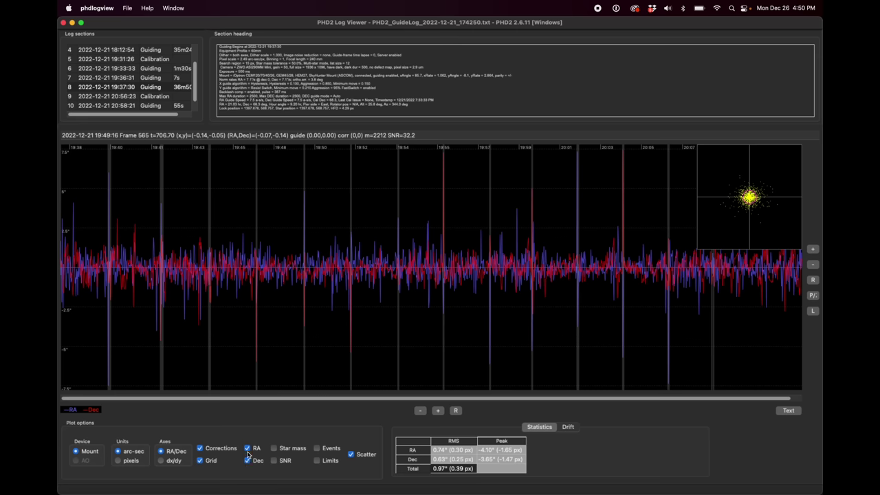
{"action": "left_click", "coordinate": [247, 448]}
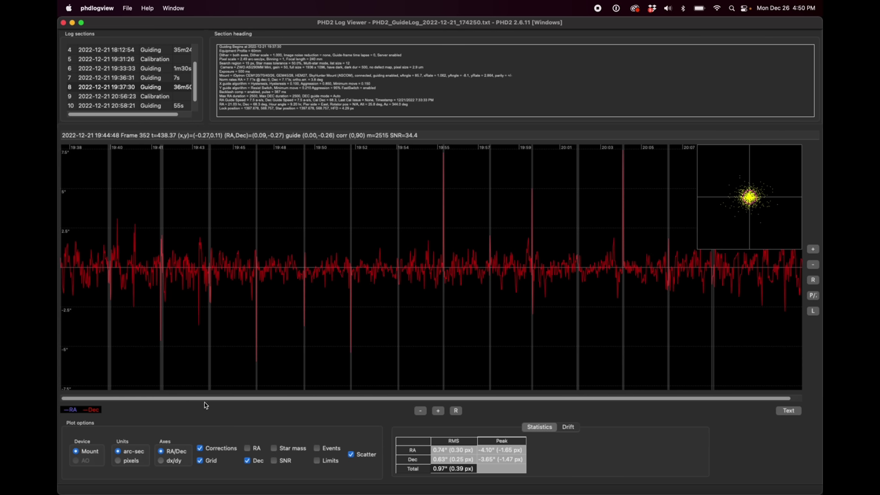
Show the RA trace again, and view the 20:56:23 calibration and the 21:00:00 guiding section of the log
{"action": "left_click", "coordinate": [248, 448]}
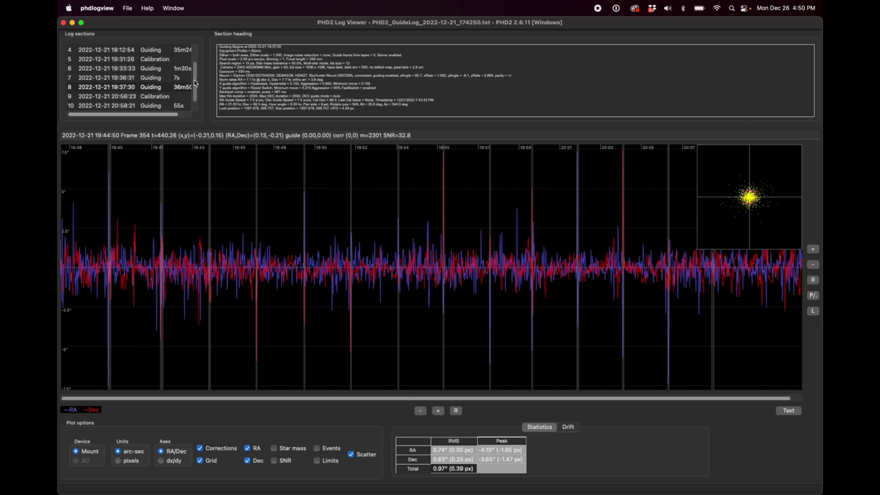
{"action": "scroll", "coordinate": [195, 90], "scroll_direction": "down", "scroll_amount": 1}
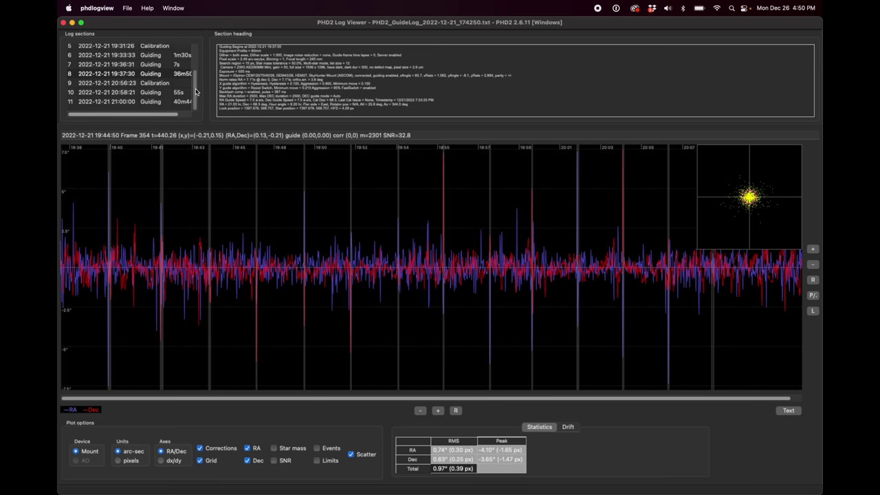
{"action": "left_click", "coordinate": [155, 86]}
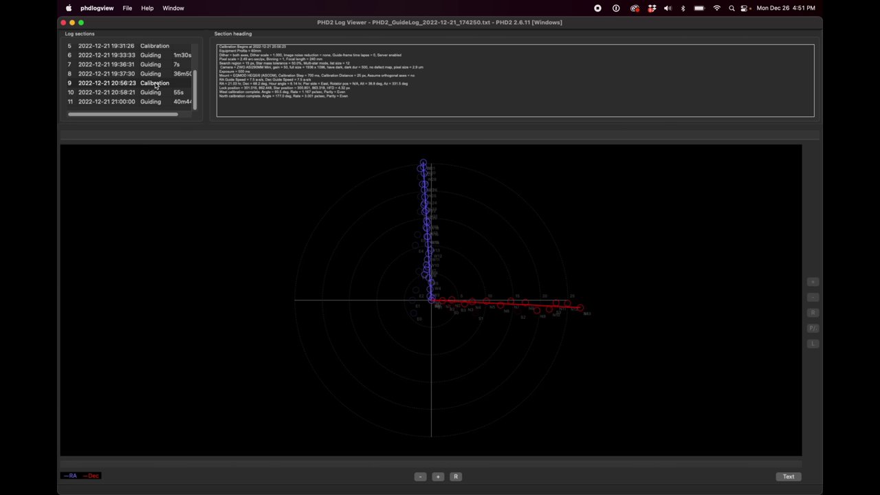
{"action": "left_click", "coordinate": [157, 103]}
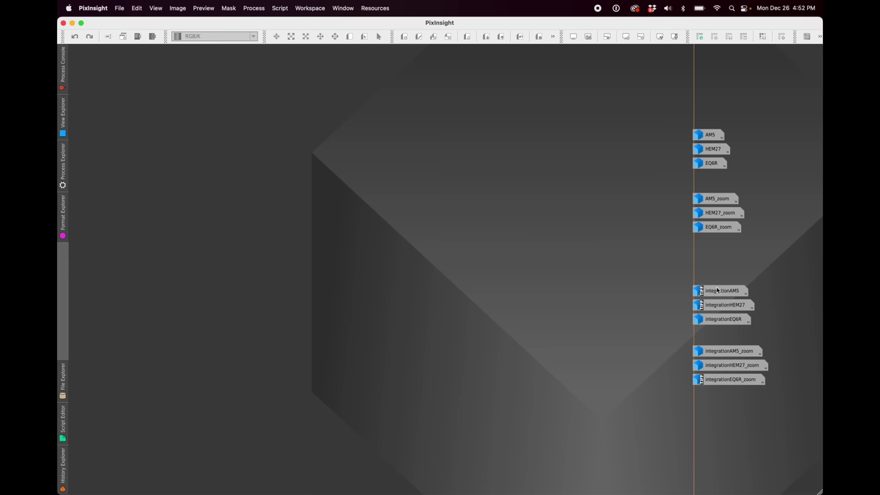
Switch to PixInsight and restore the integrationAM5, integrationHEM27 and integrationEQ6R images
{"action": "double_click", "coordinate": [718, 292]}
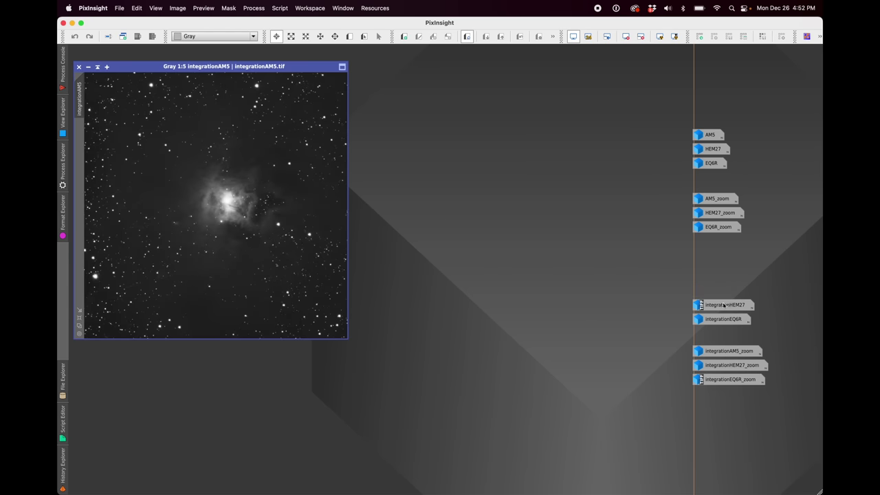
{"action": "double_click", "coordinate": [723, 307]}
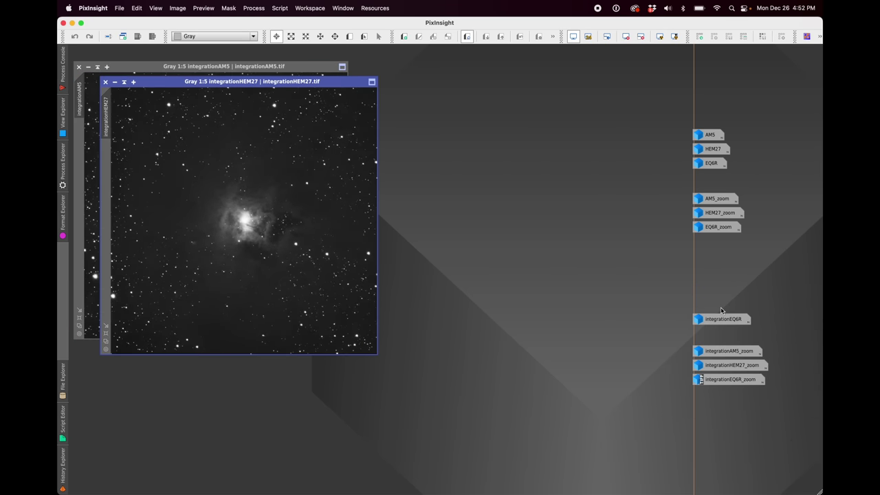
{"action": "mouse_move", "coordinate": [720, 319]}
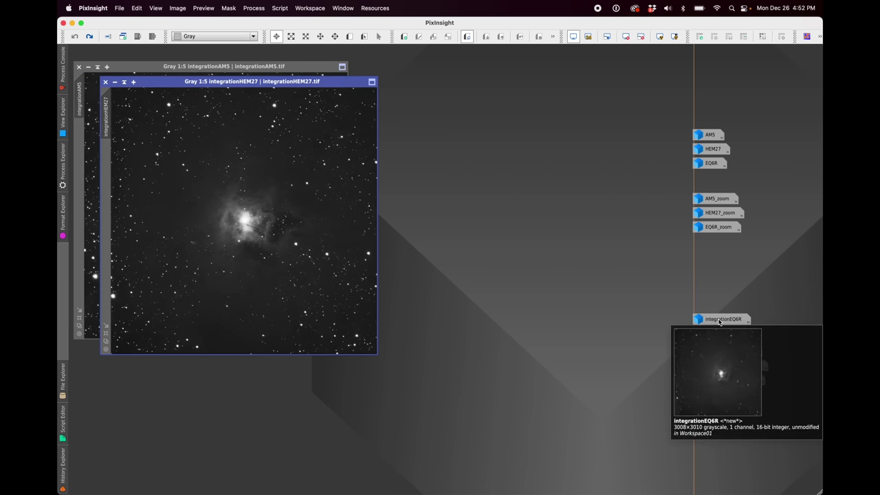
{"action": "double_click", "coordinate": [720, 319]}
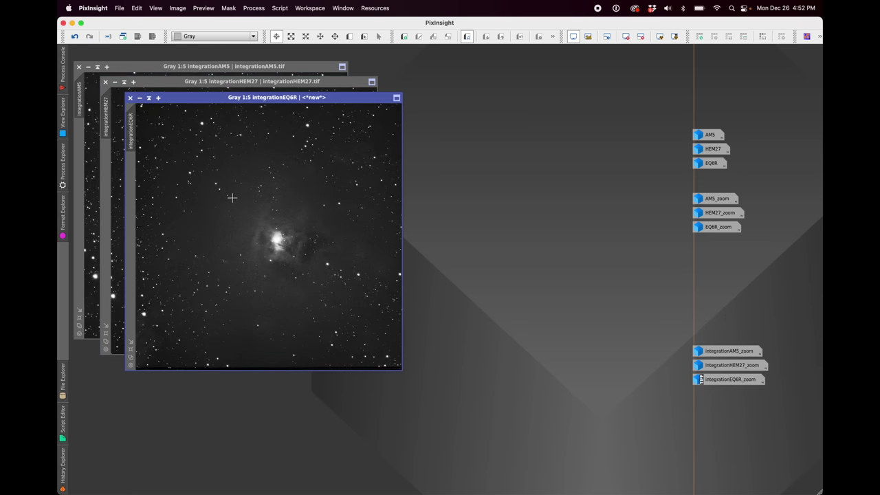
Compare the full-view integration images by bringing HEM27, EQ6R, HEM27 again and AM5 to the front in turn
{"action": "left_click", "coordinate": [166, 88]}
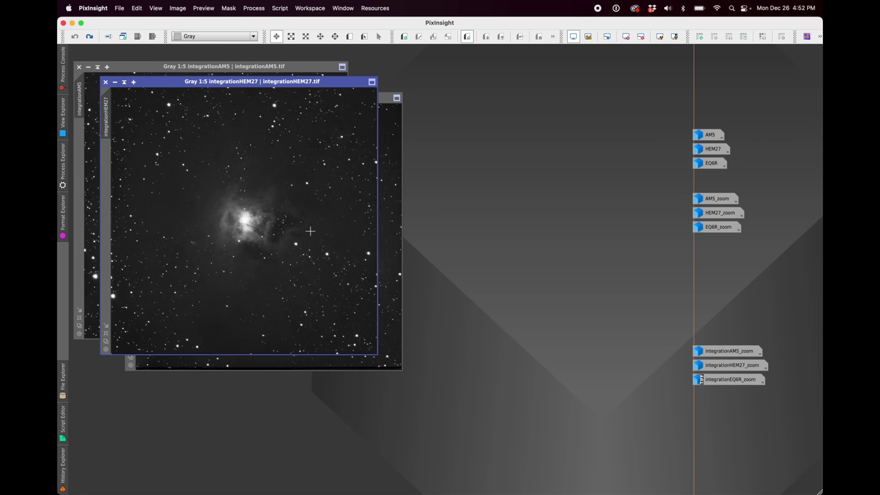
{"action": "left_click", "coordinate": [381, 104]}
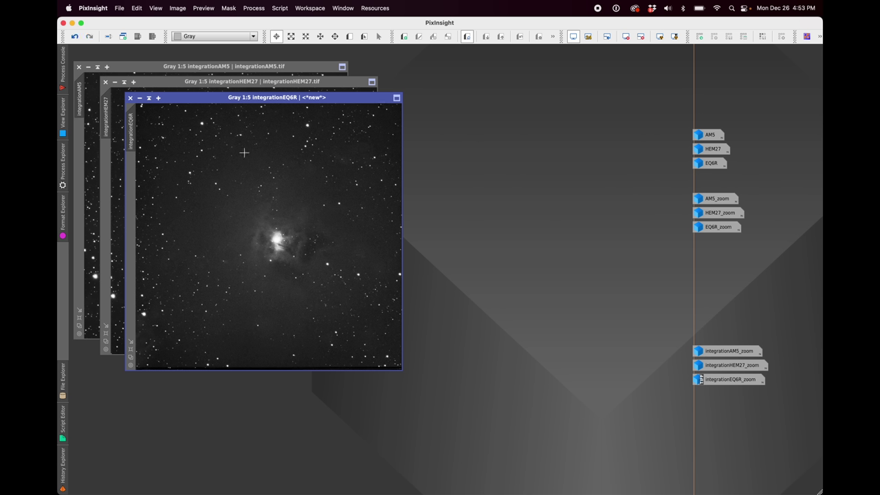
{"action": "left_click", "coordinate": [168, 84]}
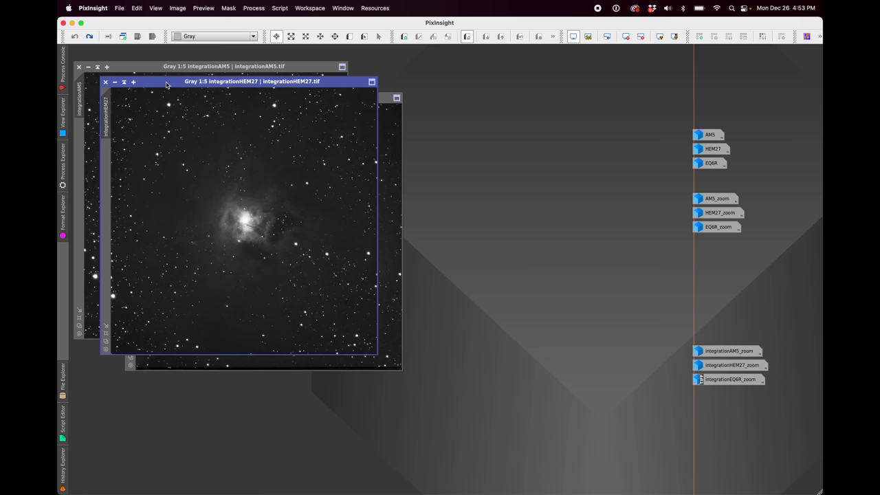
{"action": "left_click", "coordinate": [164, 73]}
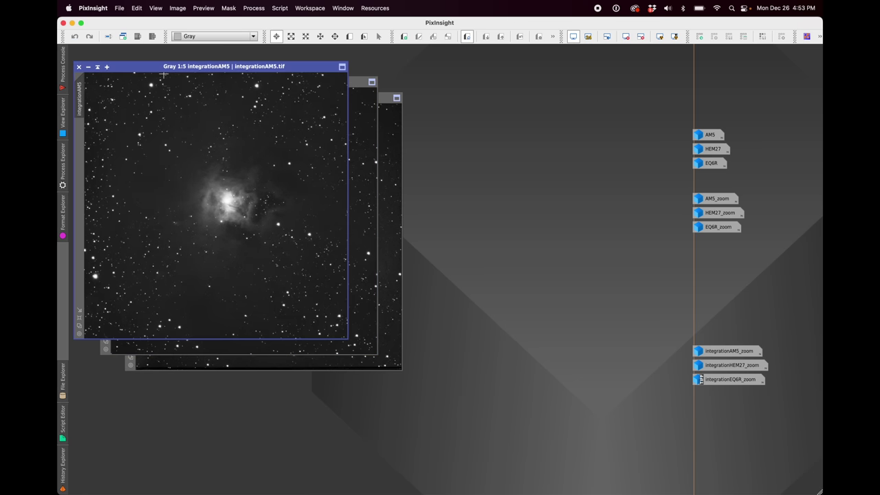
Minimize the full-view integrationAM5, integrationHEM27 and integrationEQ6R images
{"action": "left_click", "coordinate": [88, 67]}
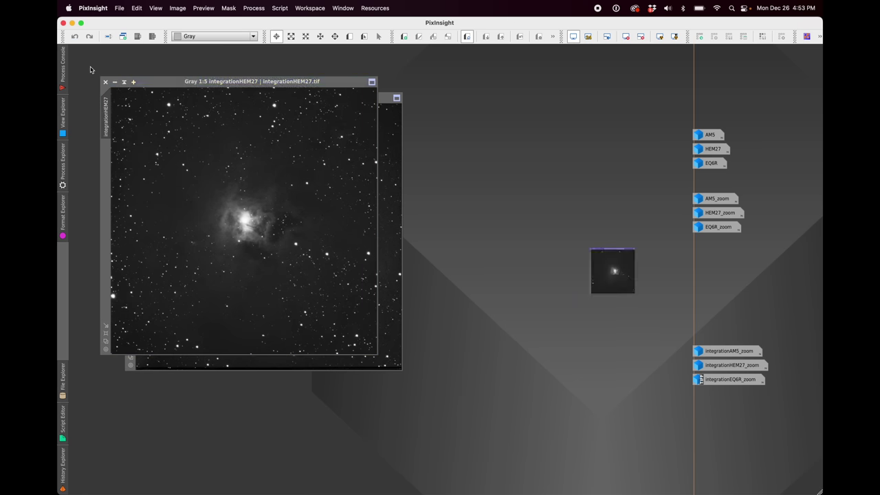
{"action": "left_click", "coordinate": [121, 81]}
{"action": "left_click", "coordinate": [139, 96]}
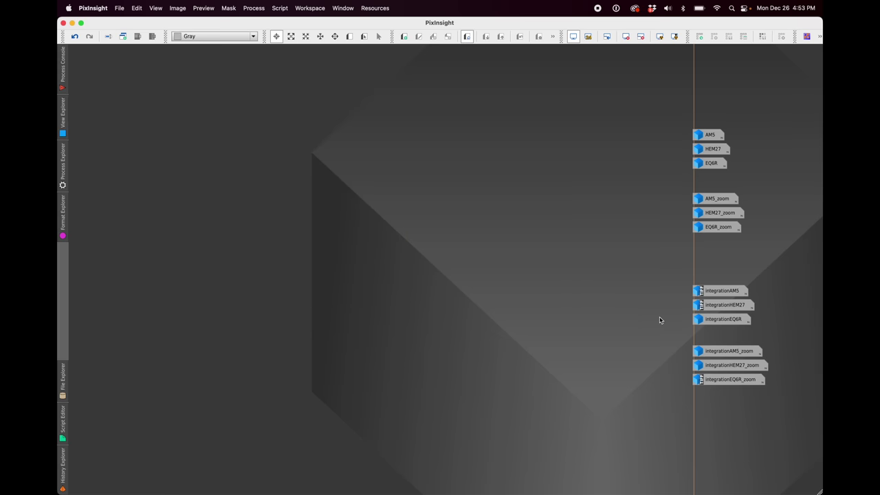
Restore the integrationAM5_zoom, integrationHEM27_zoom and integrationEQ6R_zoom images for a side-by-side close-up comparison
{"action": "double_click", "coordinate": [747, 352]}
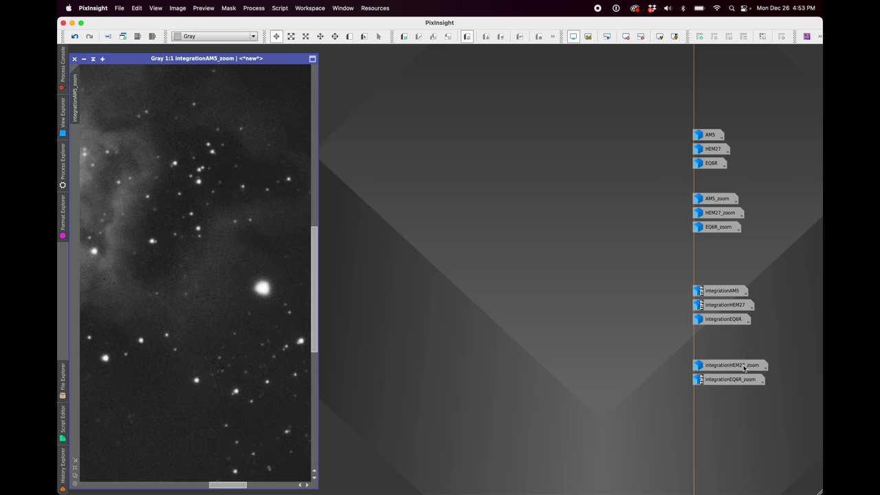
{"action": "double_click", "coordinate": [743, 366]}
{"action": "double_click", "coordinate": [743, 379]}
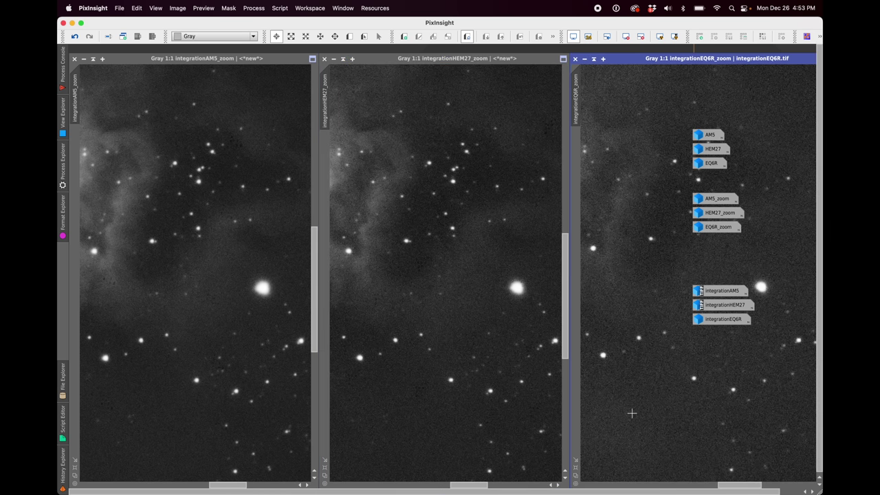